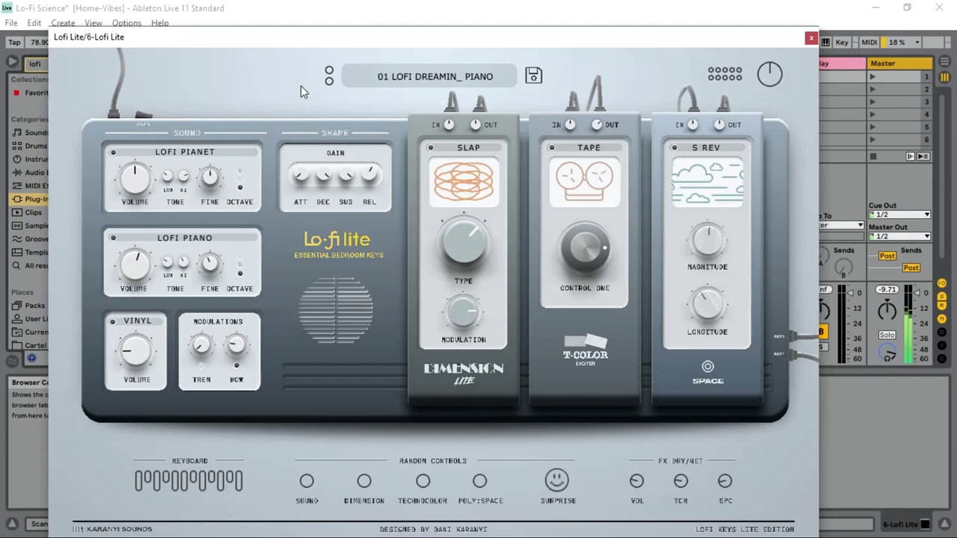
Lower the Lofi Piano's Fine tuning slightly and try its high and low Tone controls
drag(349, 41, 398, 72)
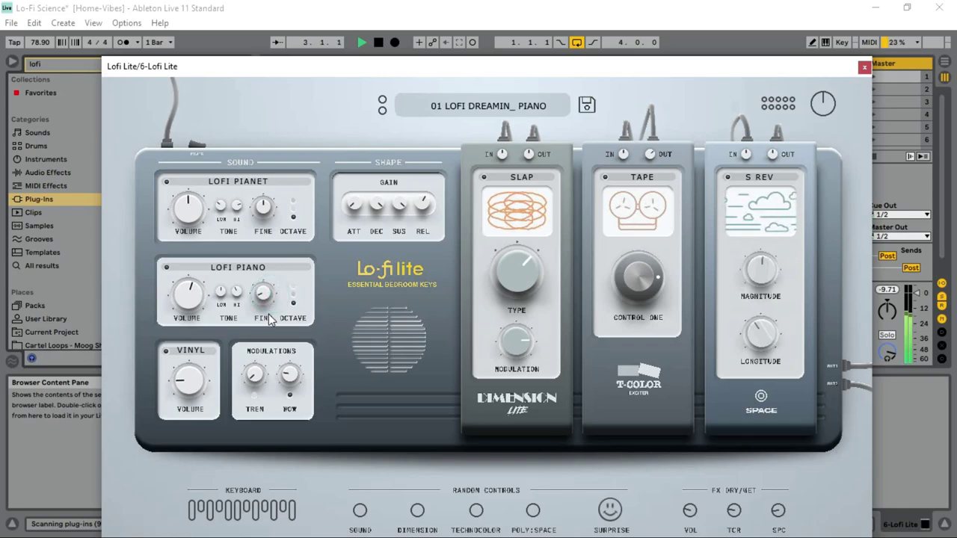
drag(265, 296, 264, 276)
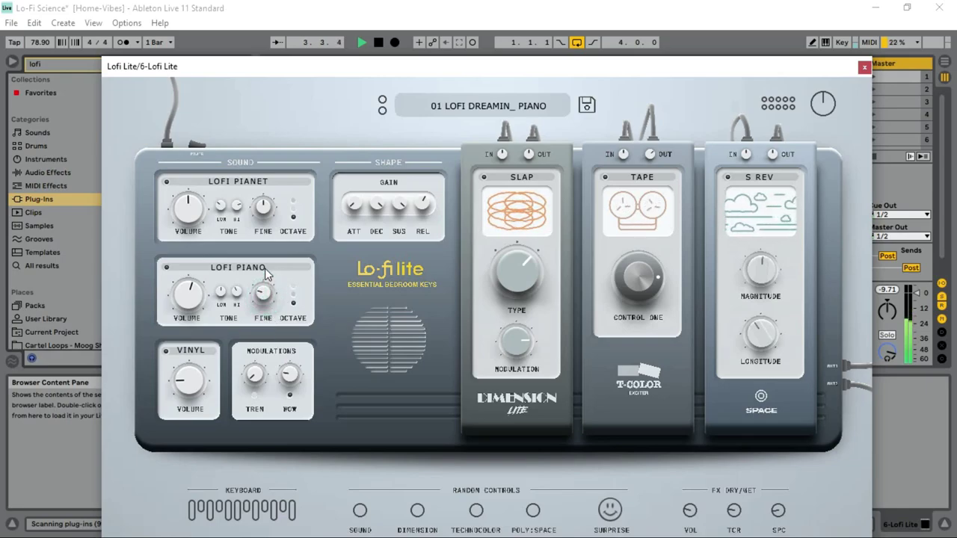
drag(238, 293, 242, 271)
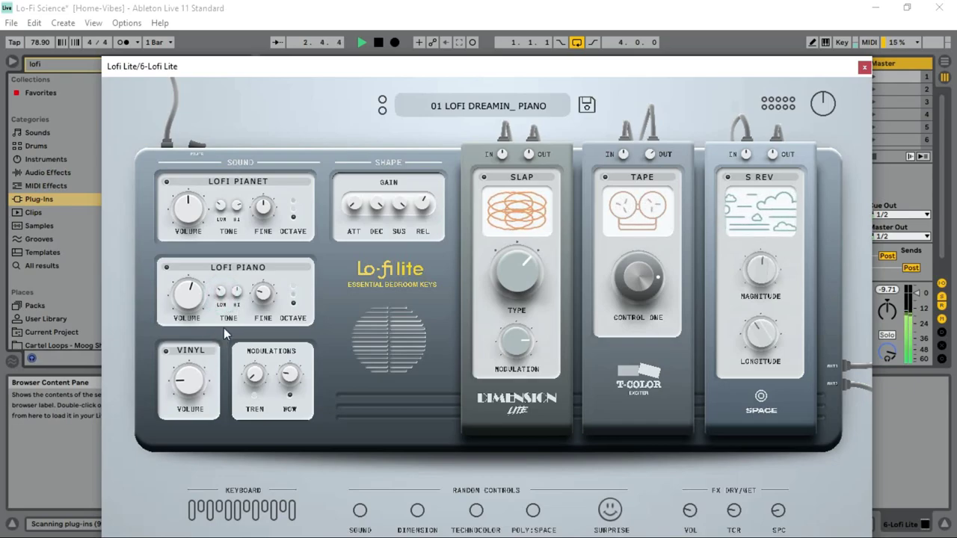
drag(237, 293, 242, 258)
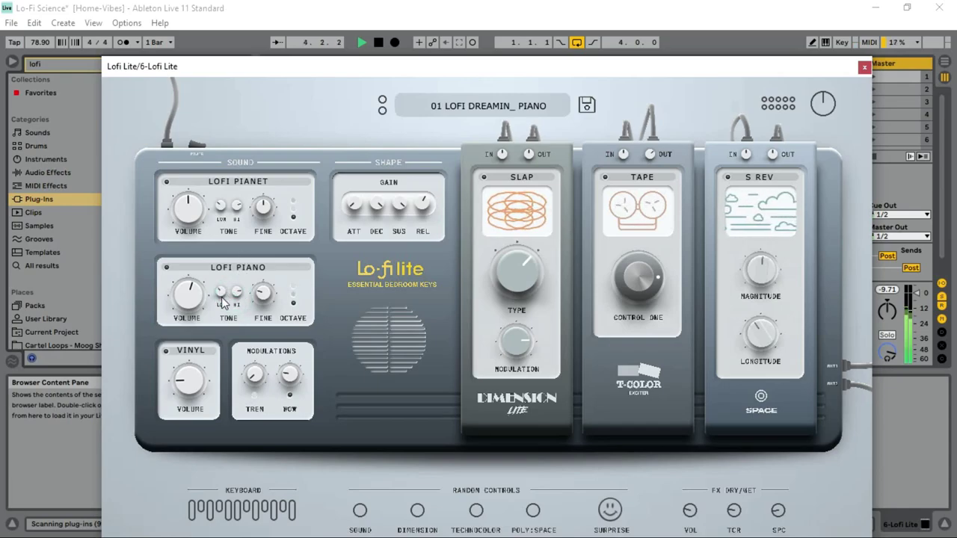
drag(222, 309, 220, 324)
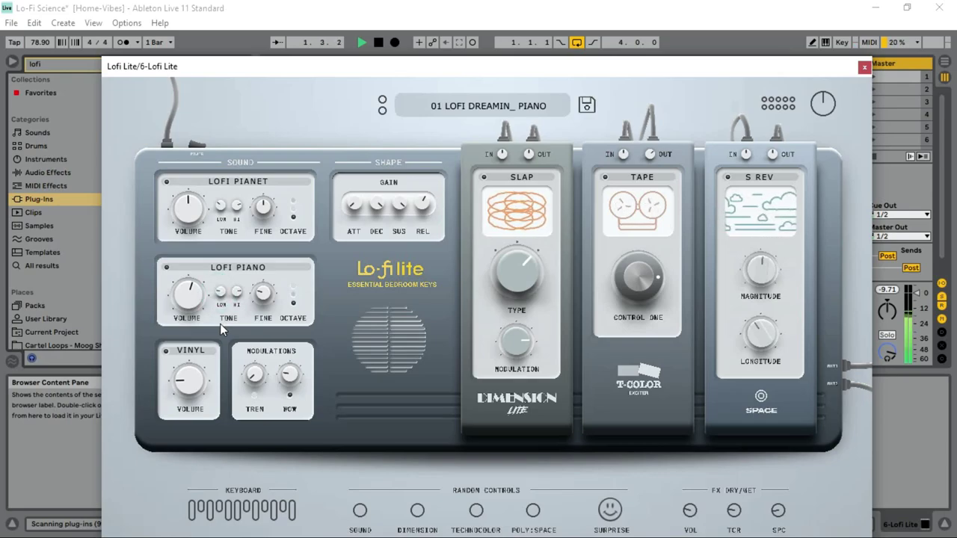
drag(222, 303, 225, 281)
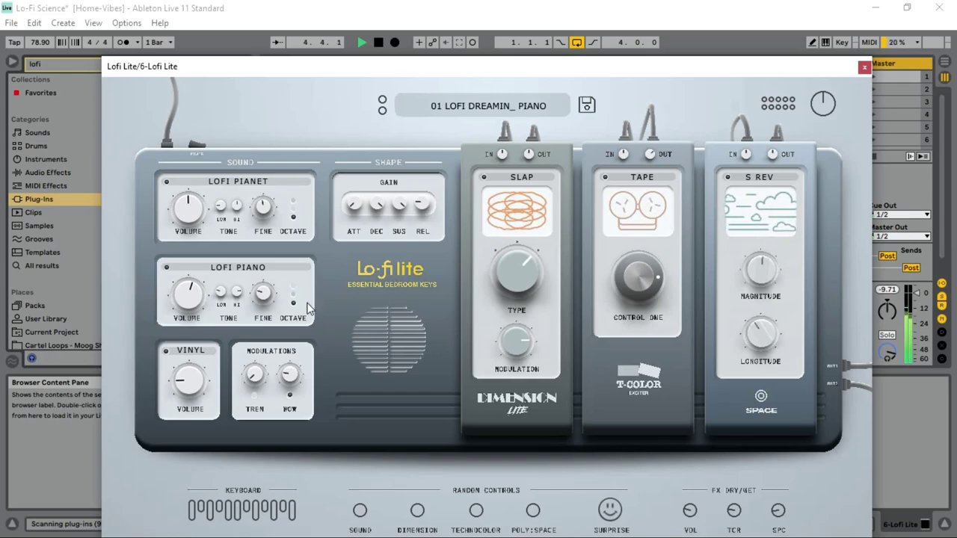
Try the attack and raise the decay of the Shape section's gain envelope
drag(355, 201, 366, 213)
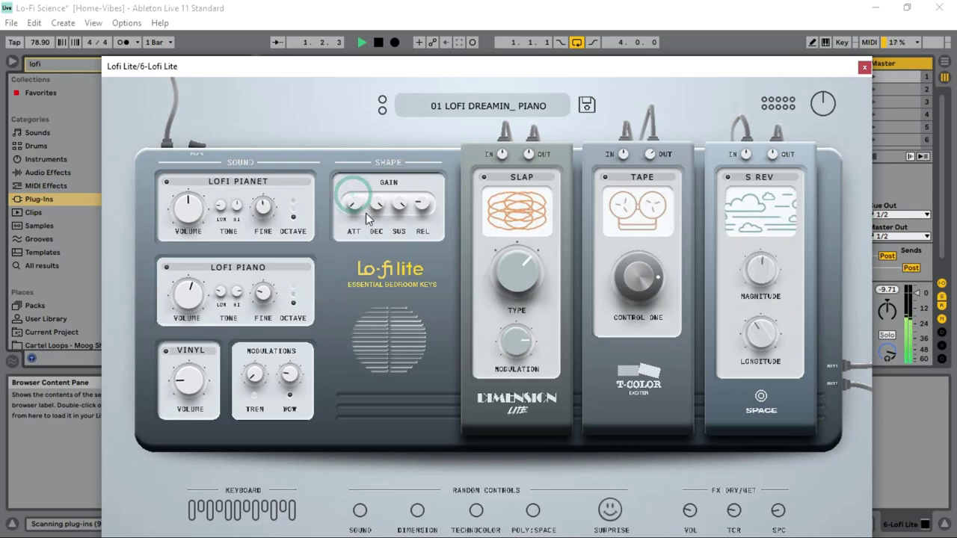
drag(376, 216, 373, 228)
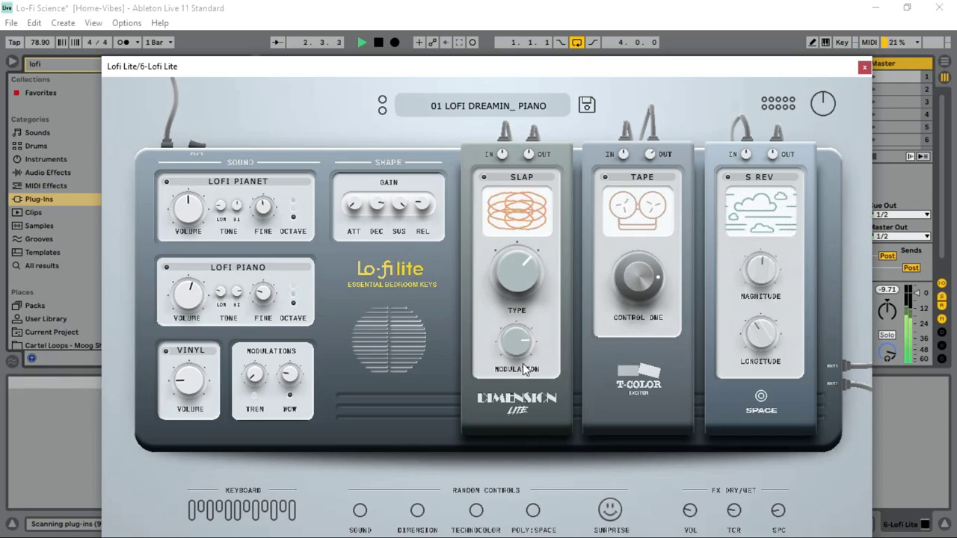
Turn the Dimension pedal's Type to its centre position and lower its Modulation to about ten o'clock
drag(528, 278, 505, 340)
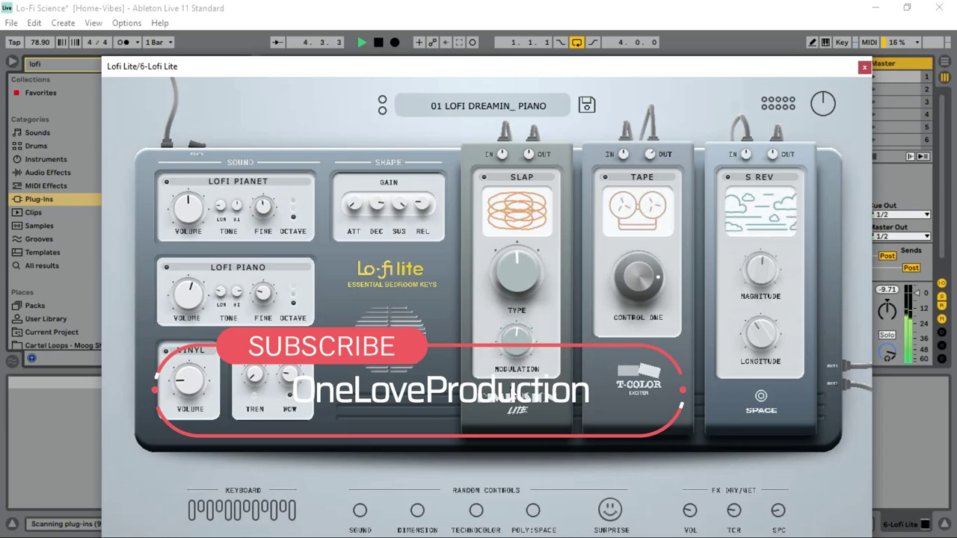
drag(513, 297, 481, 346)
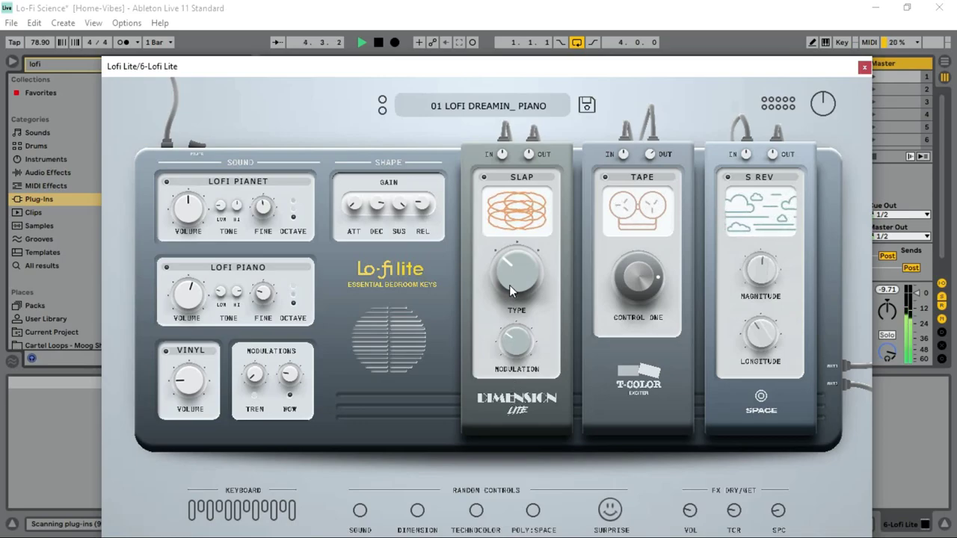
drag(512, 281, 542, 222)
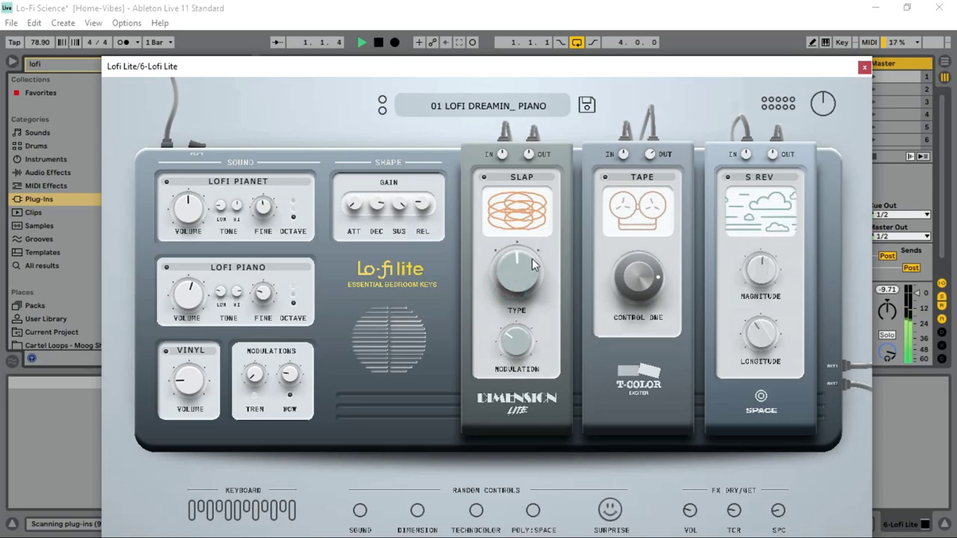
drag(515, 283, 518, 368)
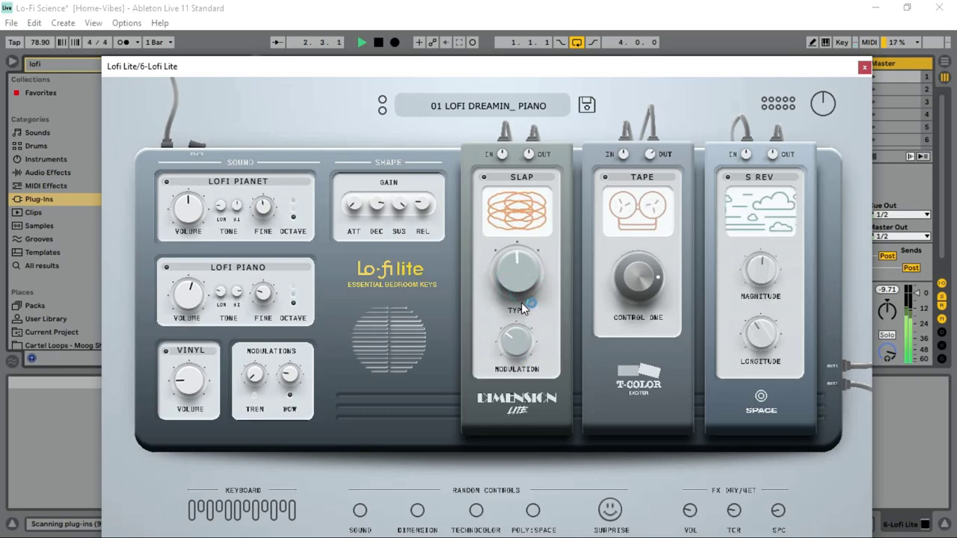
click(508, 282)
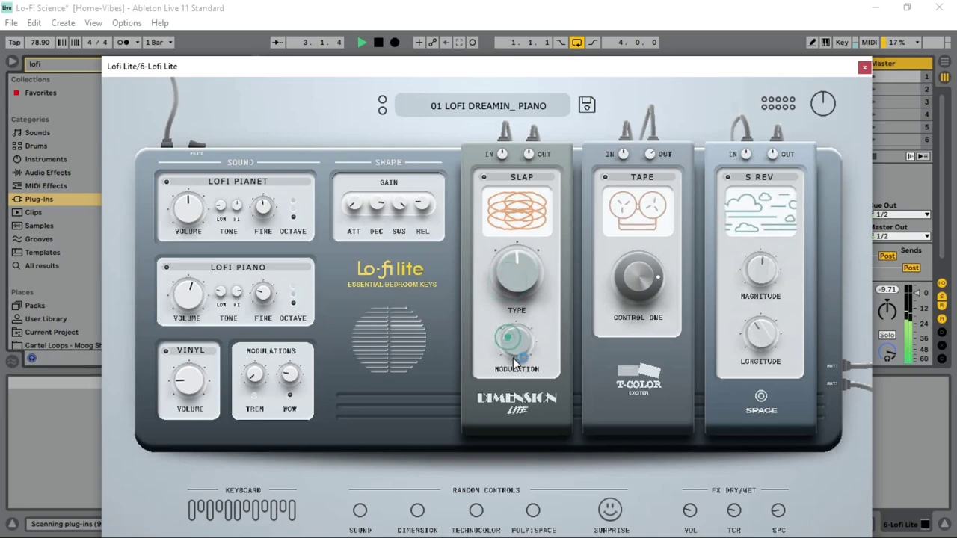
Turn the Tape pedal's Control One down to about one o'clock and raise the S Rev pedal's Magnitude and Longitude
mouse_move(667, 313)
mouse_down()
mouse_move(638, 325)
mouse_move(653, 314)
mouse_up()
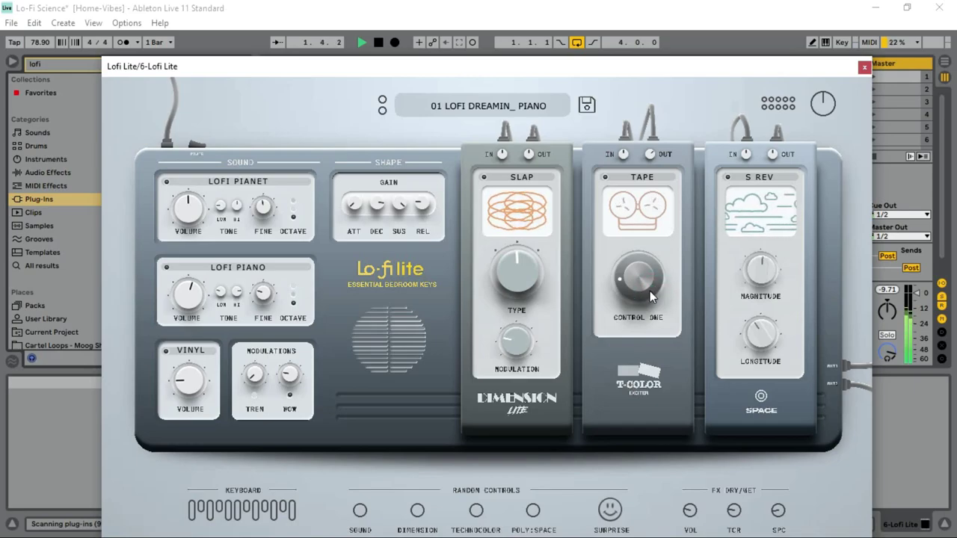
drag(642, 291, 665, 264)
drag(751, 335, 791, 391)
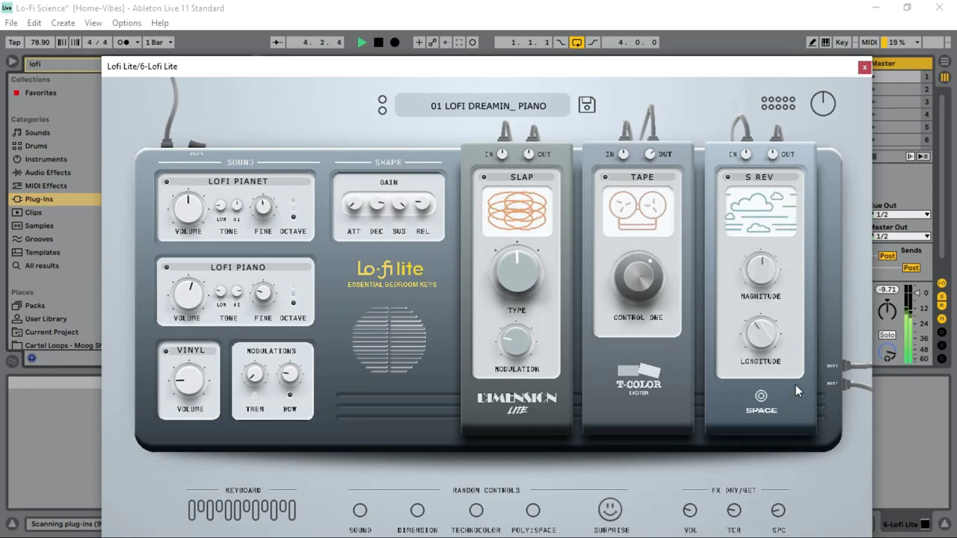
drag(744, 275, 769, 238)
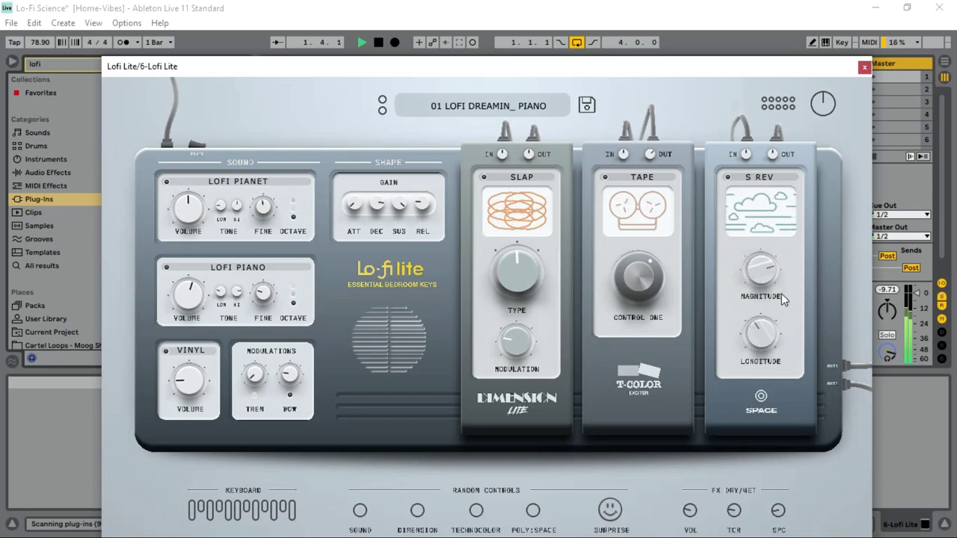
drag(765, 277, 764, 306)
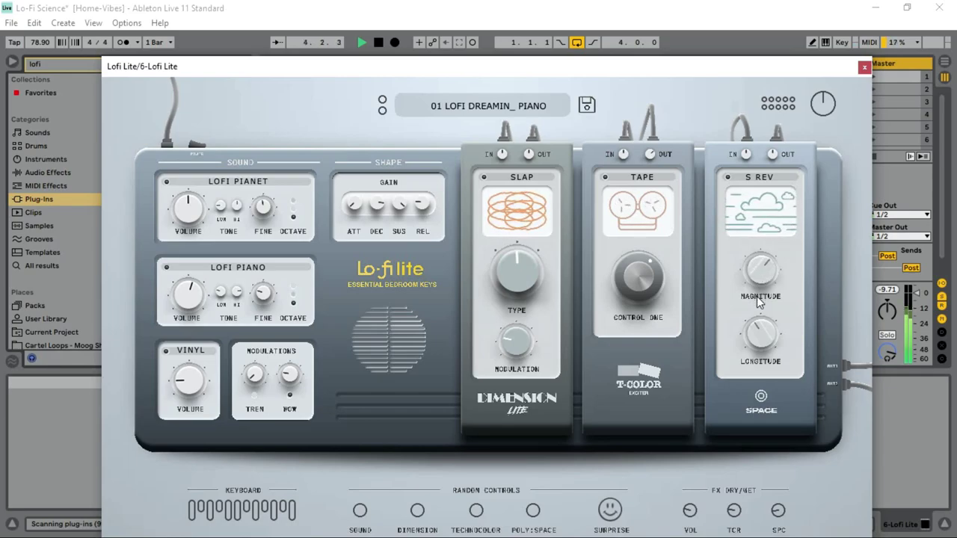
drag(778, 344, 776, 262)
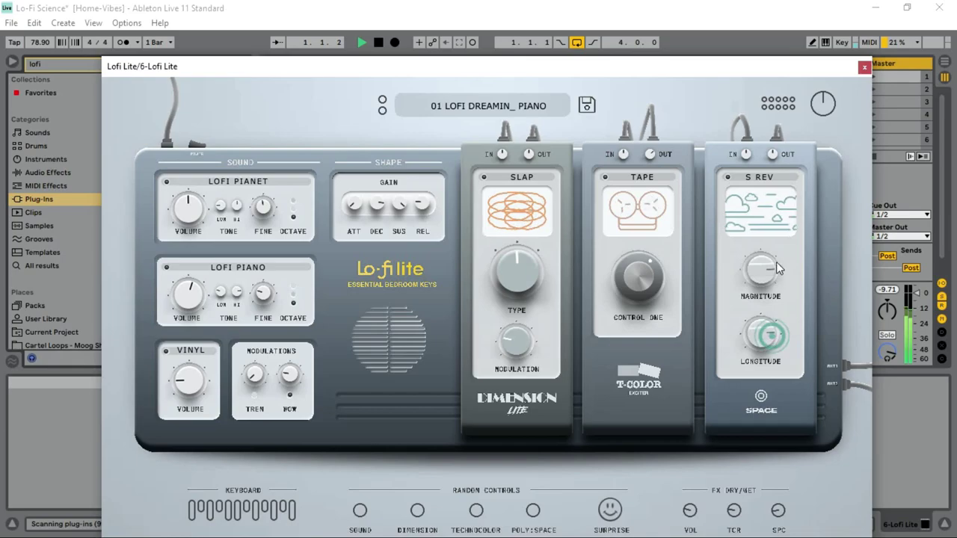
drag(777, 263, 785, 377)
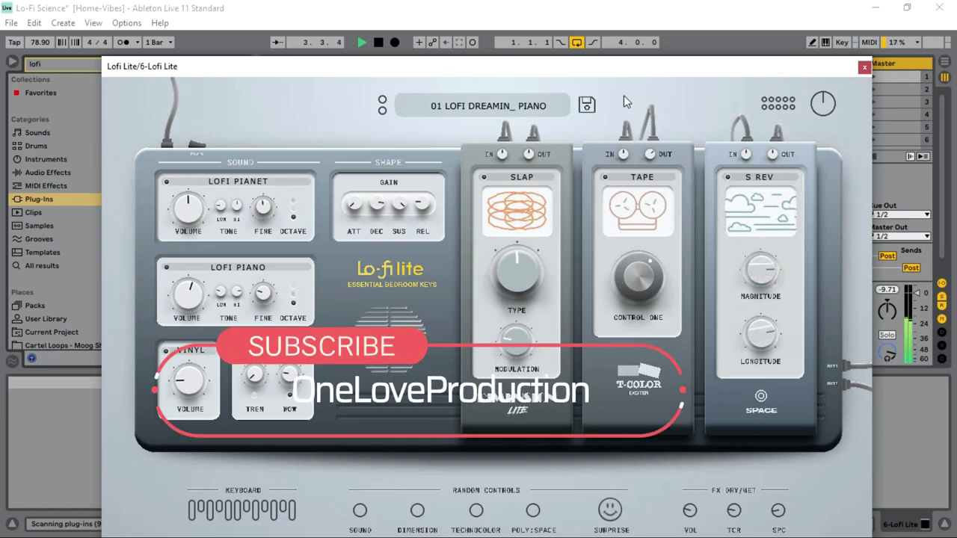
Bring the Random Controls fully into view and randomize the Sound section three times
drag(602, 71, 610, 10)
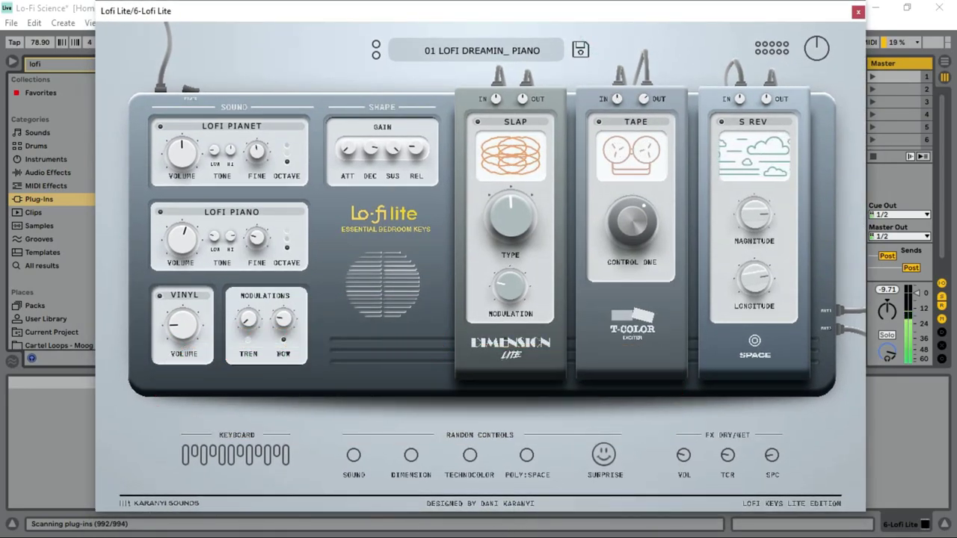
click(353, 457)
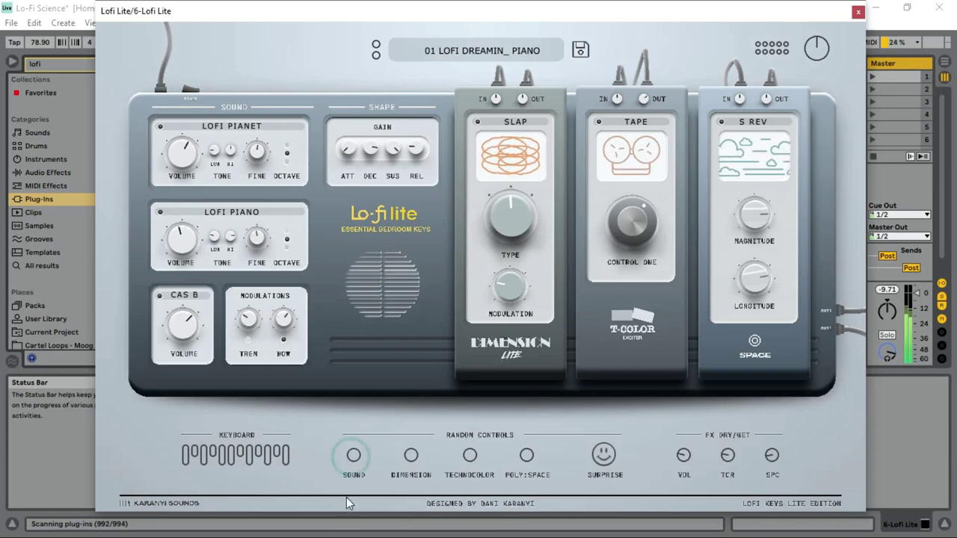
click(354, 456)
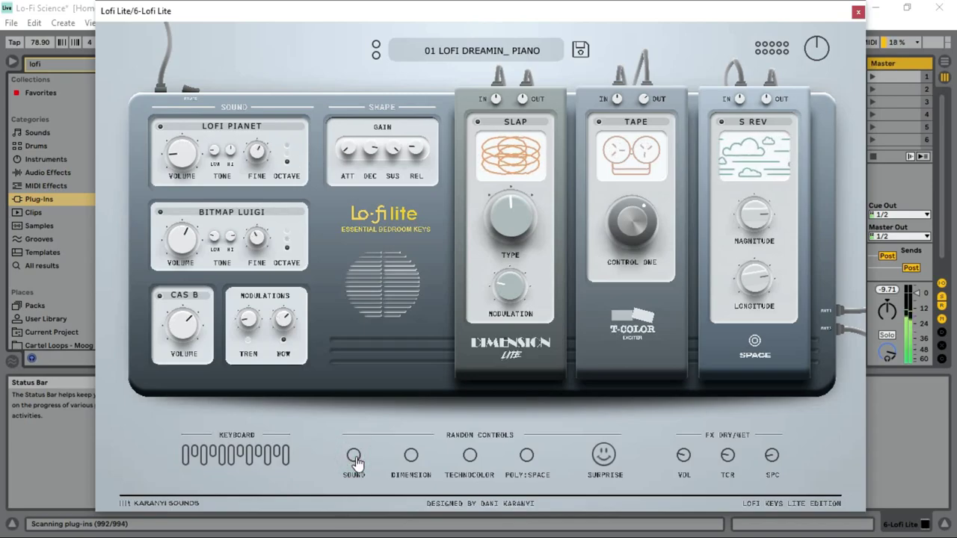
click(355, 457)
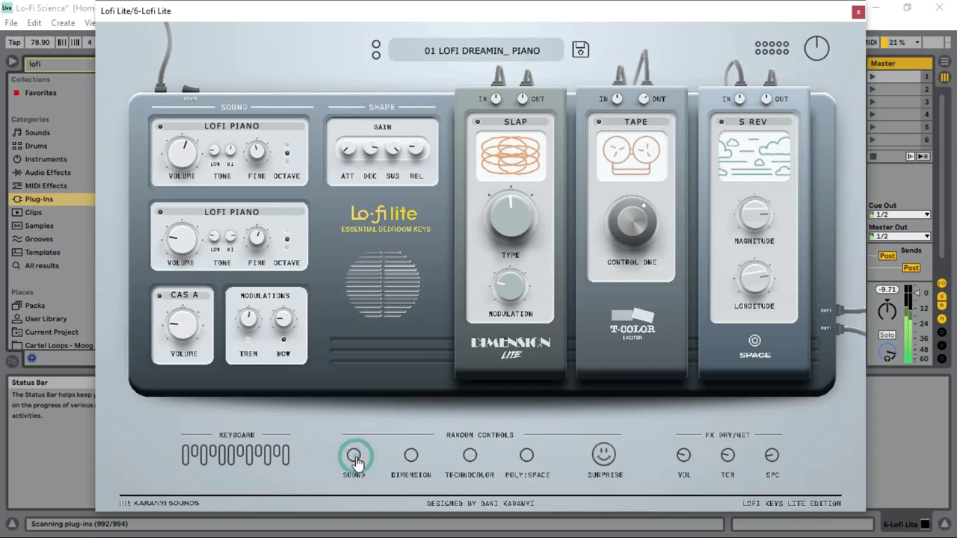
Randomize the Dimension pedal once and the Technocolor pedal three times
click(413, 462)
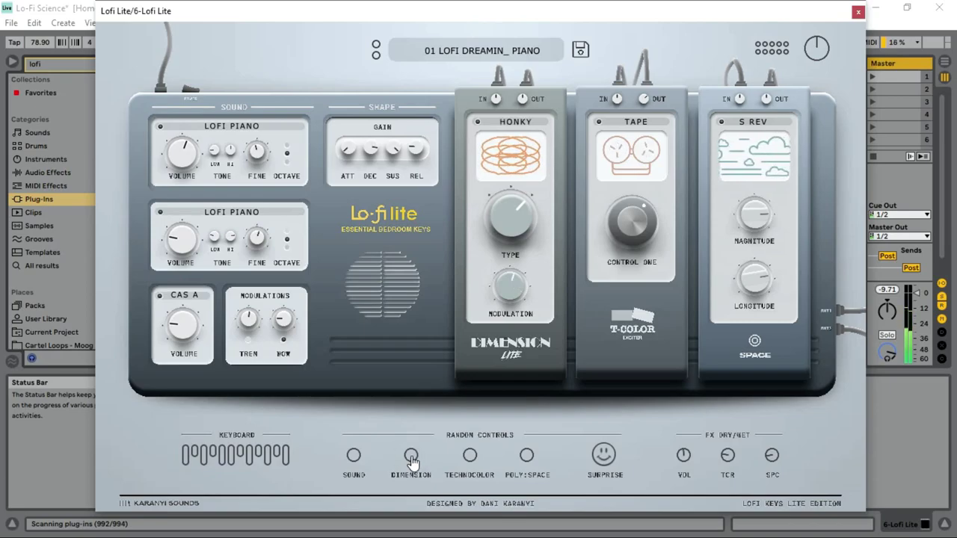
click(470, 456)
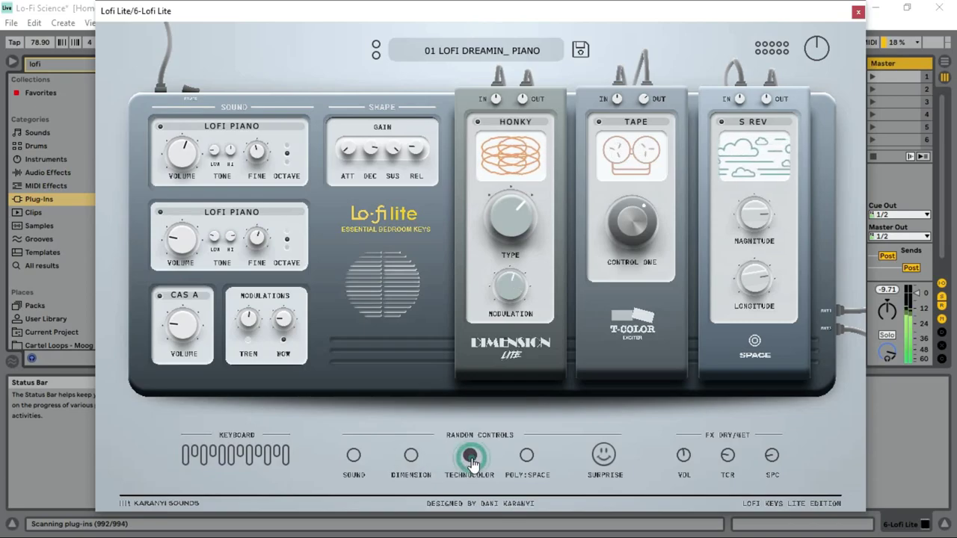
click(471, 461)
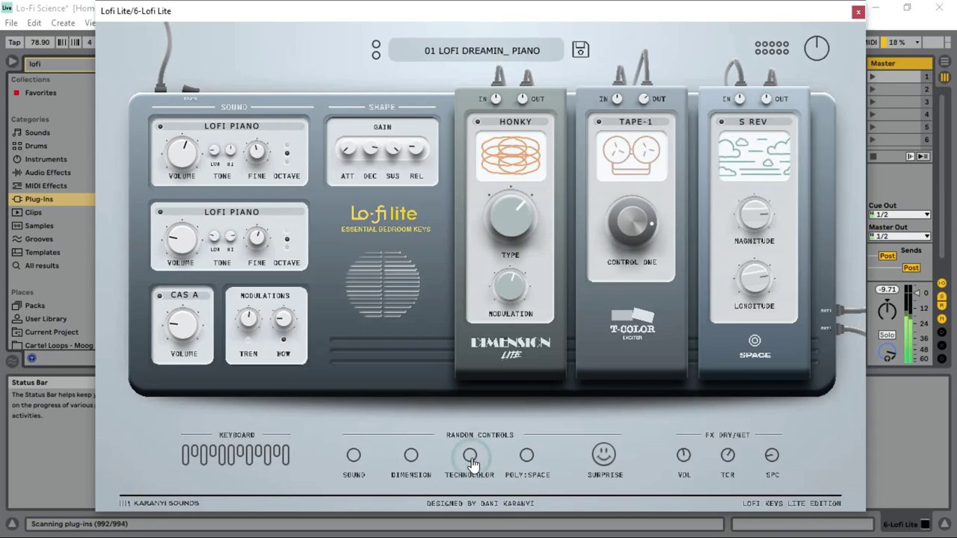
click(471, 460)
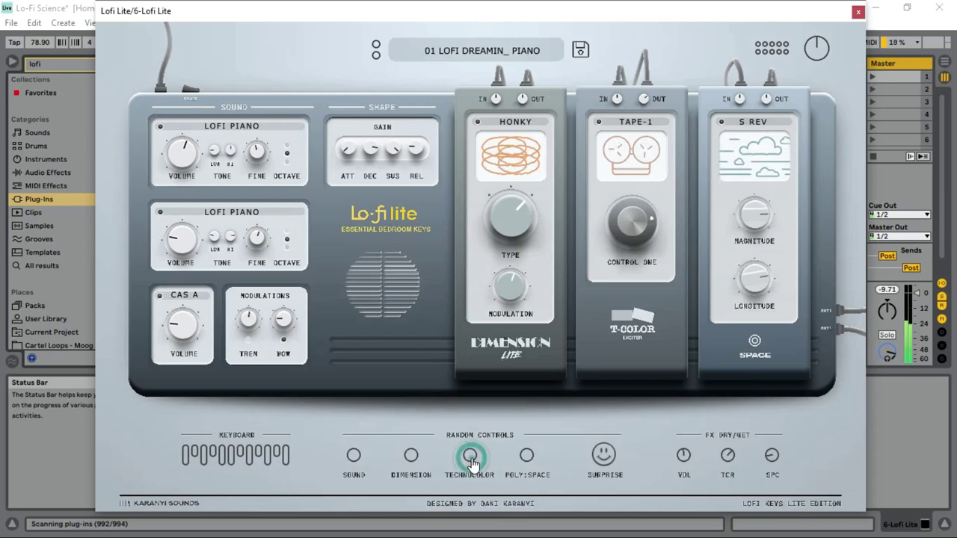
Randomize the Poly:Space pedal repeatedly until it shows the S Rev effect
click(528, 458)
click(528, 458)
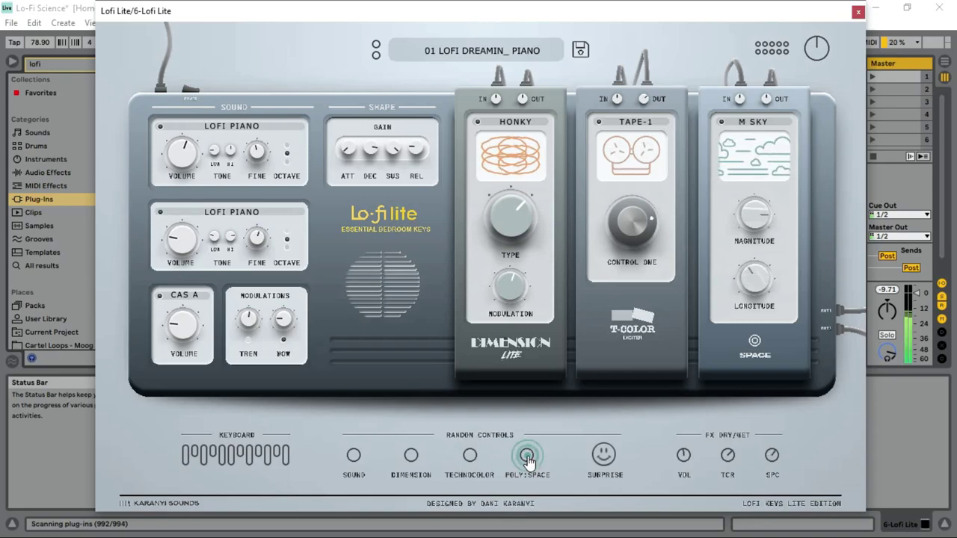
click(528, 457)
click(528, 458)
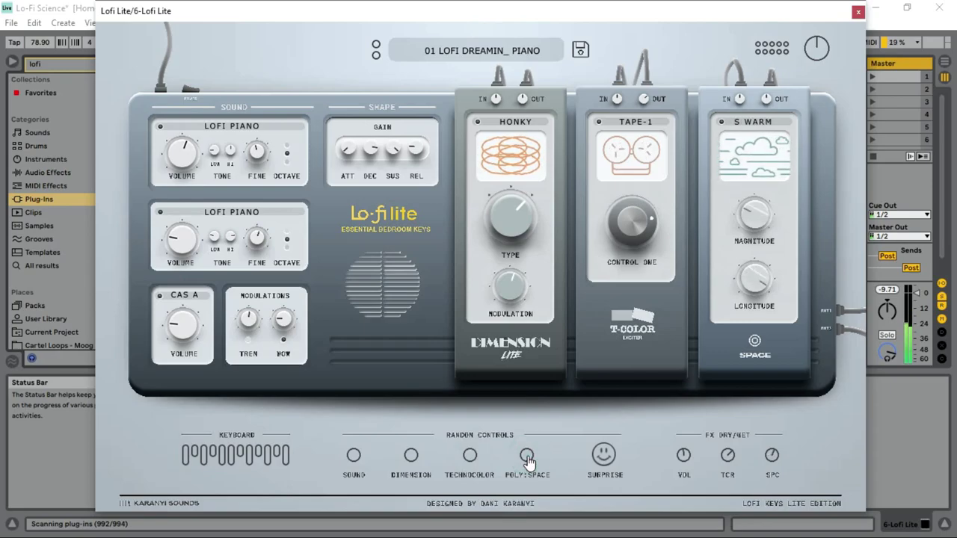
click(528, 458)
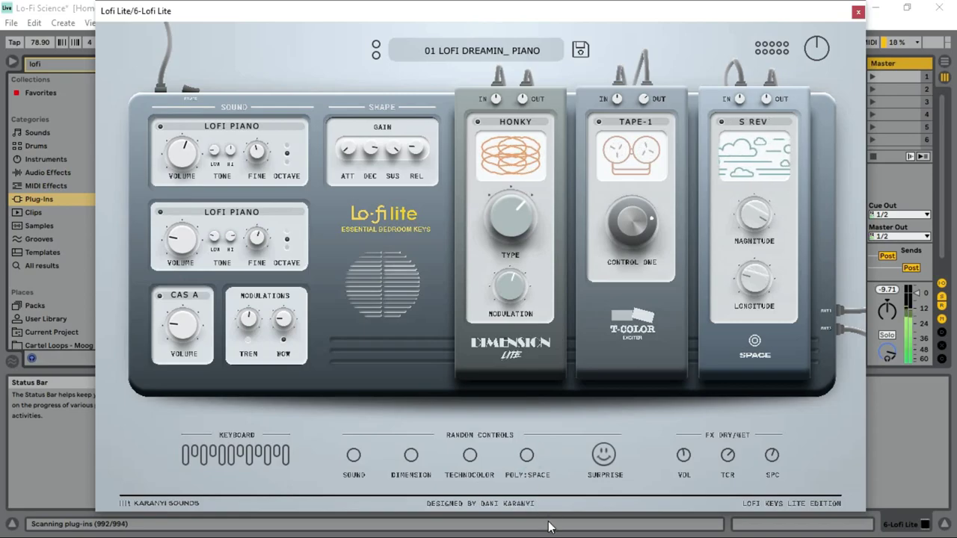
Randomize the whole patch with Surprise, and shift the plug-in window back down below the title bar
click(602, 460)
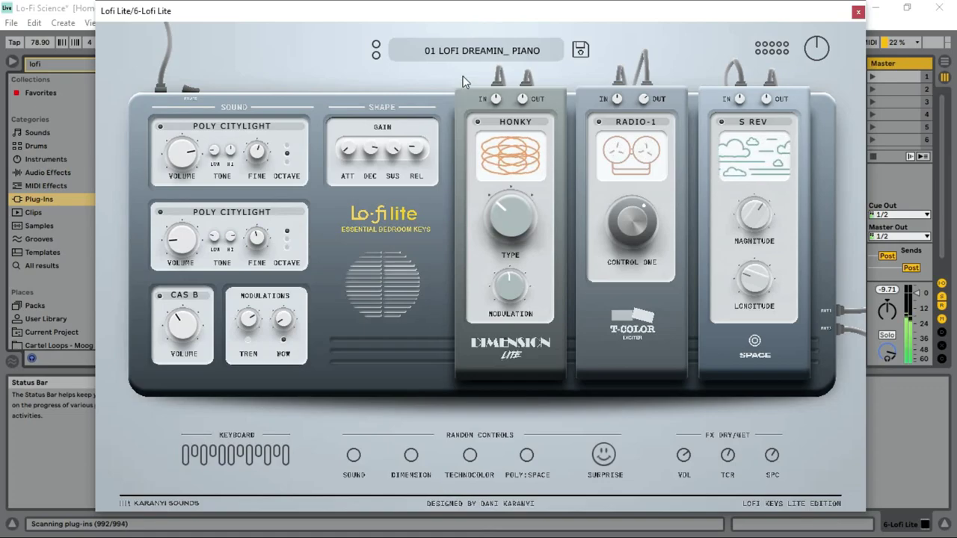
drag(460, 24, 464, 53)
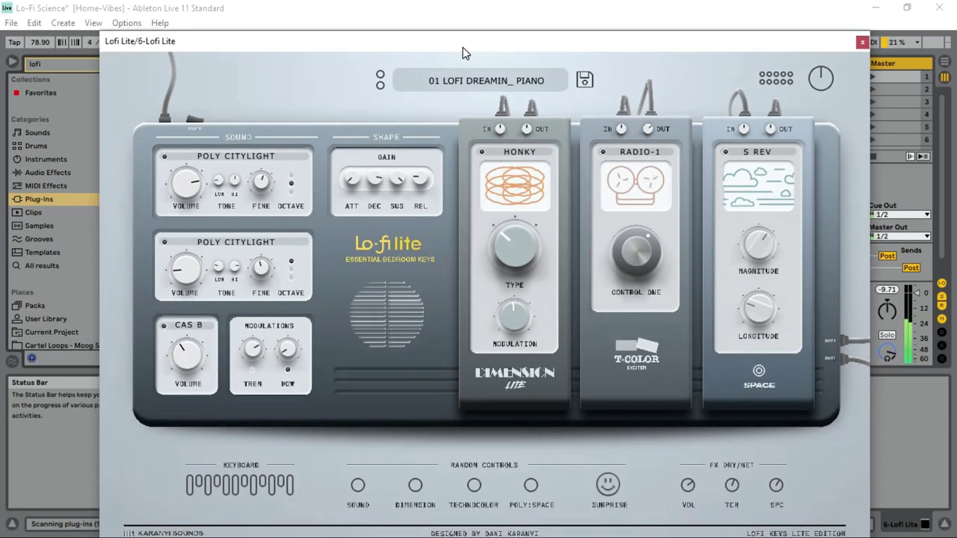
drag(462, 49, 439, 53)
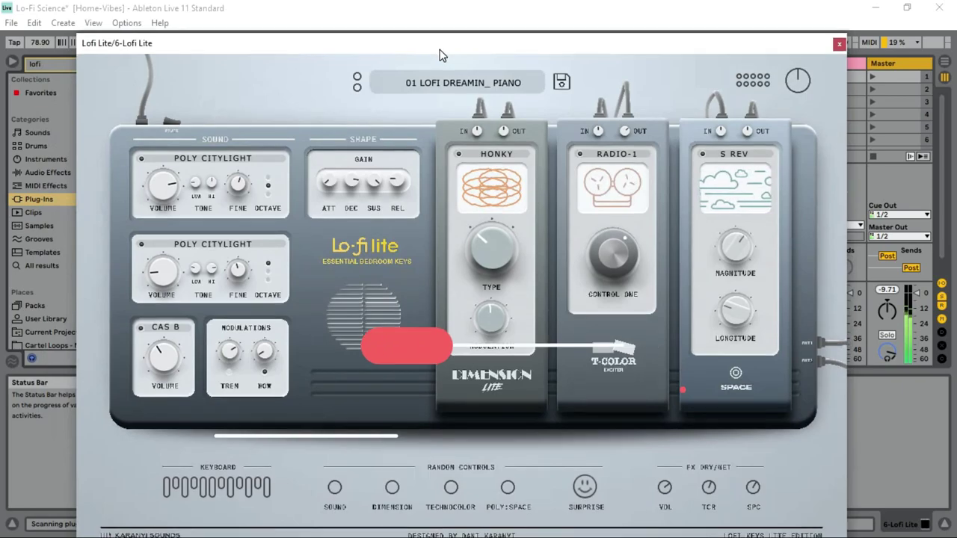